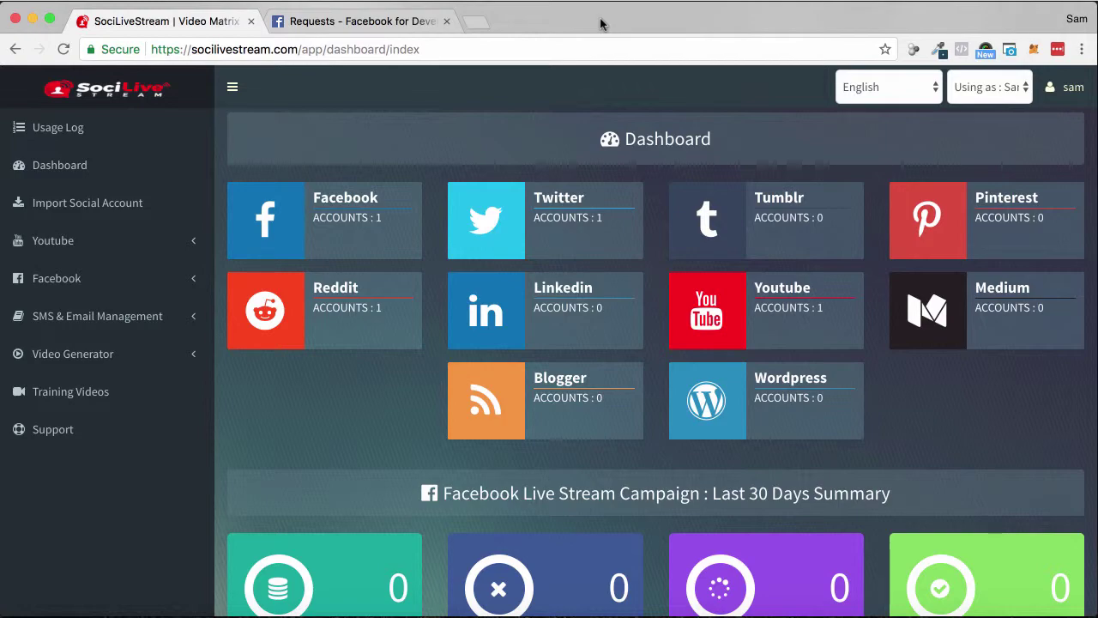
Expand Facebook in the sidebar and start a new Facebook Live campaign
scroll(622, 182, down, 3)
scroll(619, 179, down, 3)
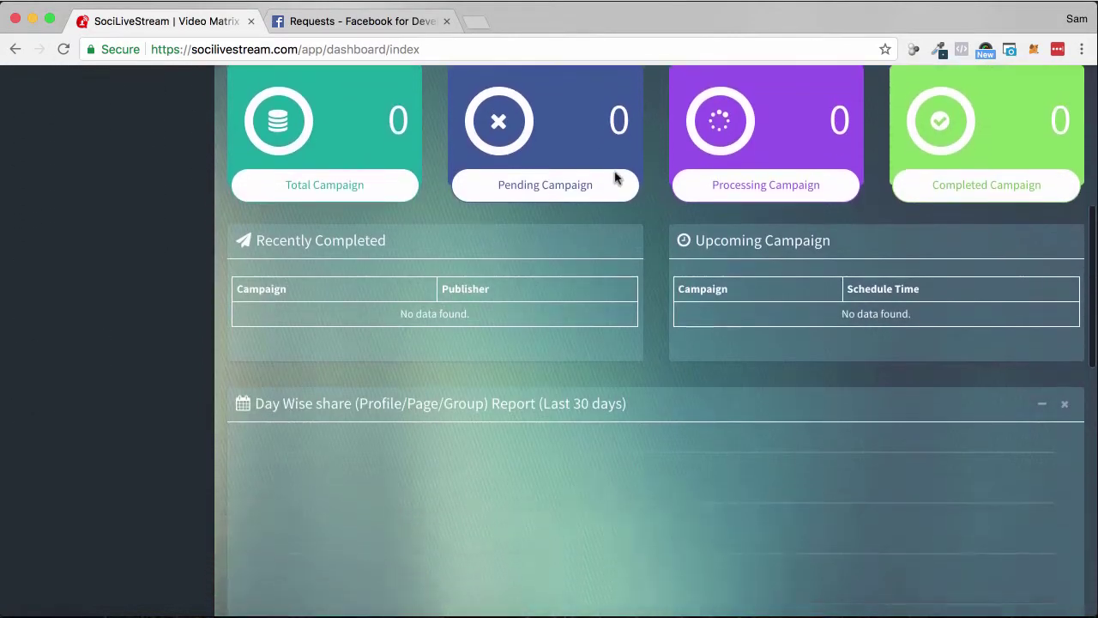
scroll(592, 182, up, 5)
scroll(576, 184, up, 2)
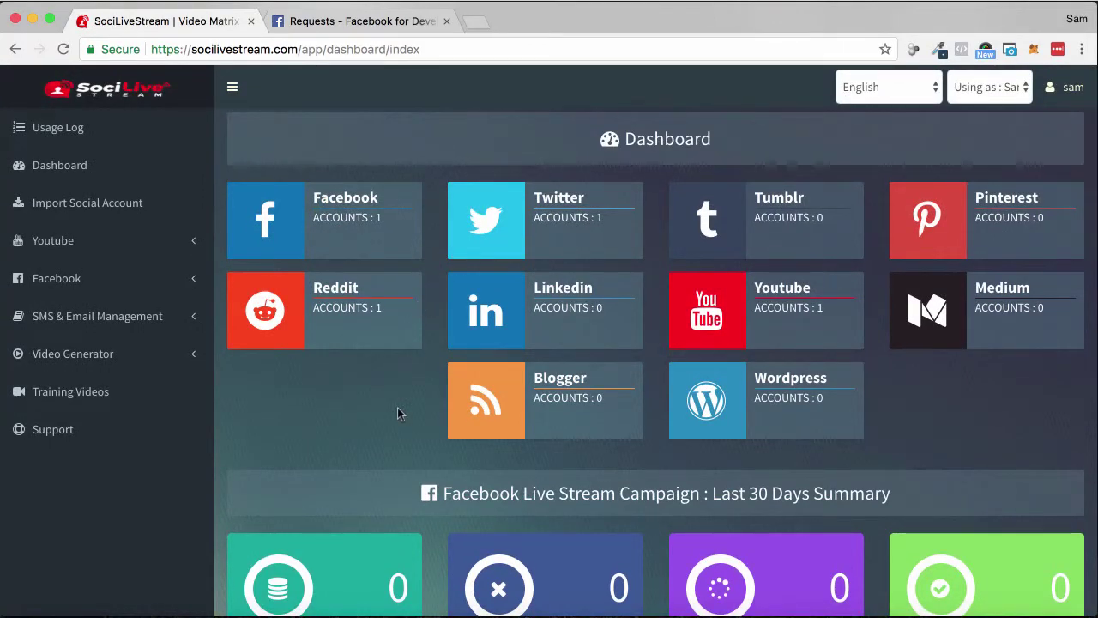
scroll(378, 424, down, 1)
scroll(359, 434, down, 1)
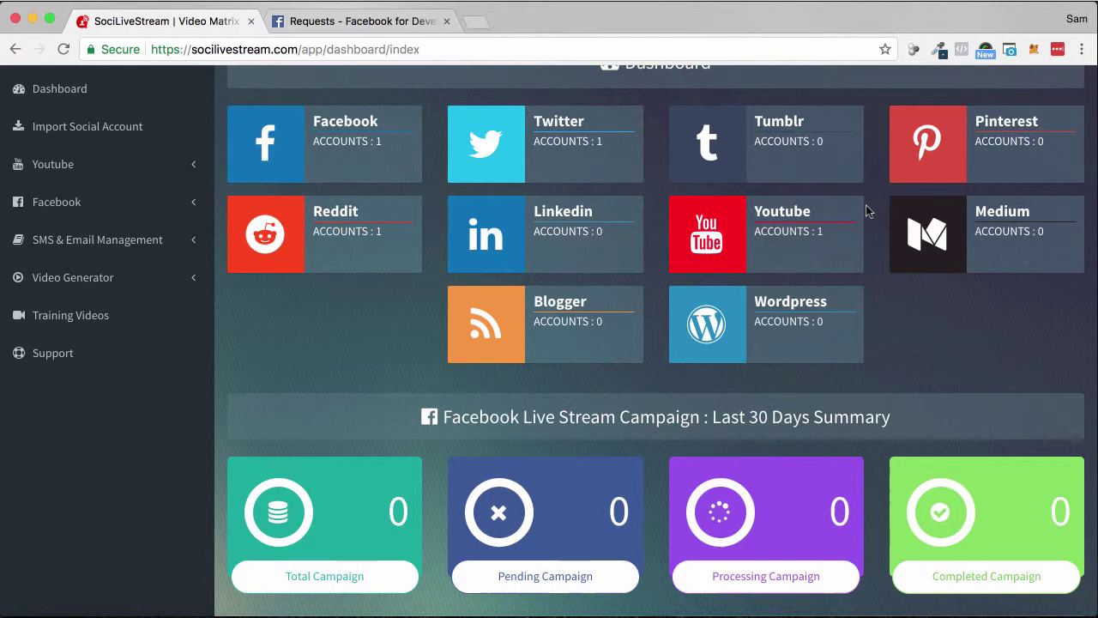
scroll(866, 206, up, 2)
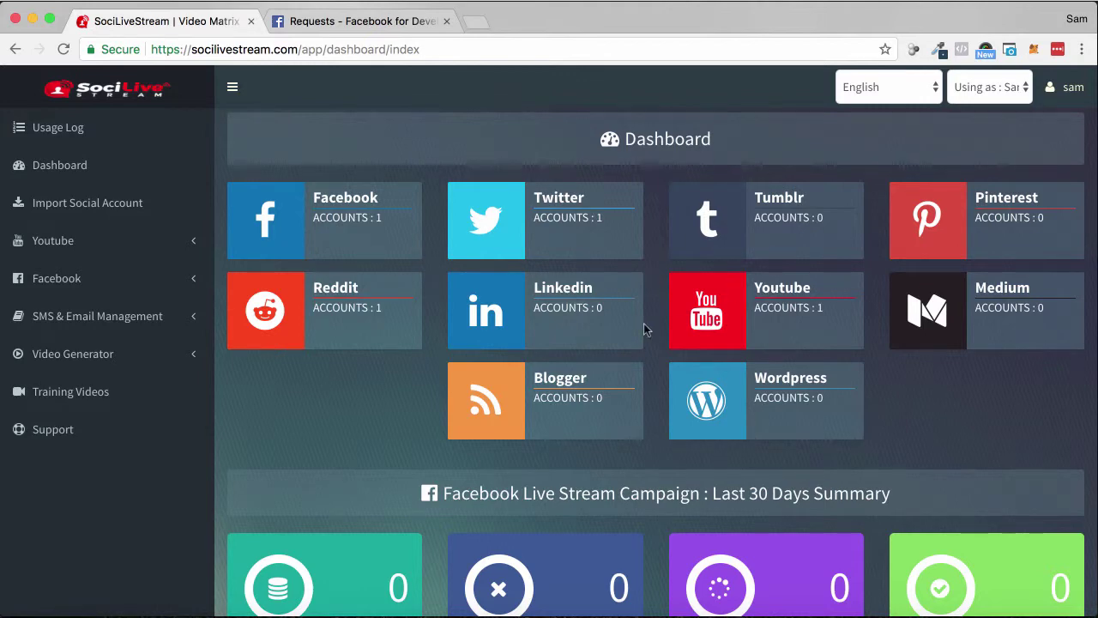
click(61, 283)
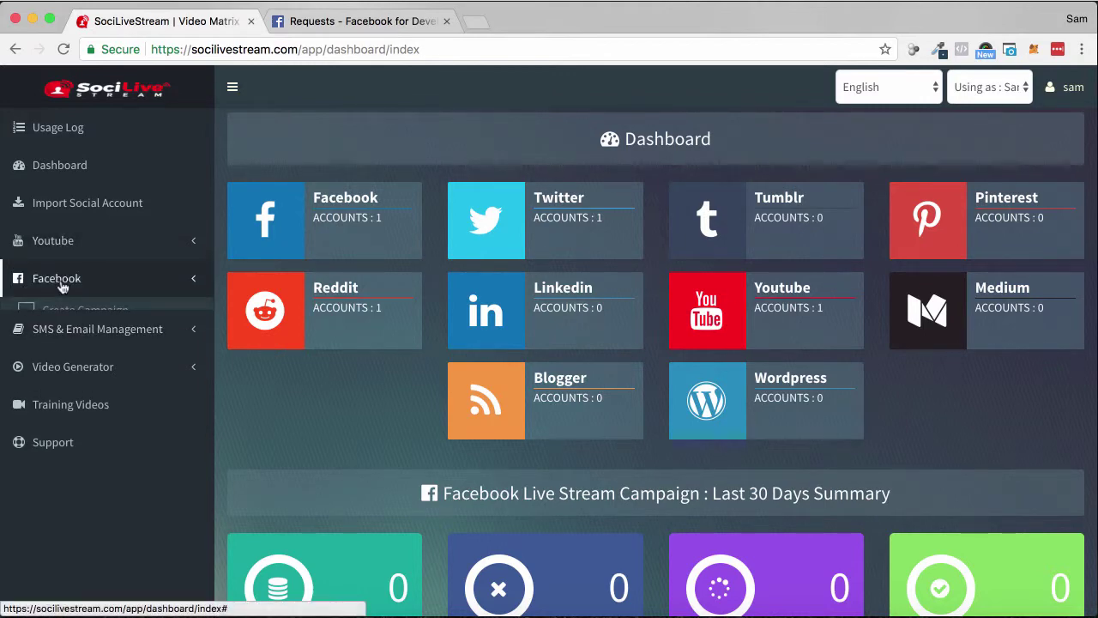
click(82, 317)
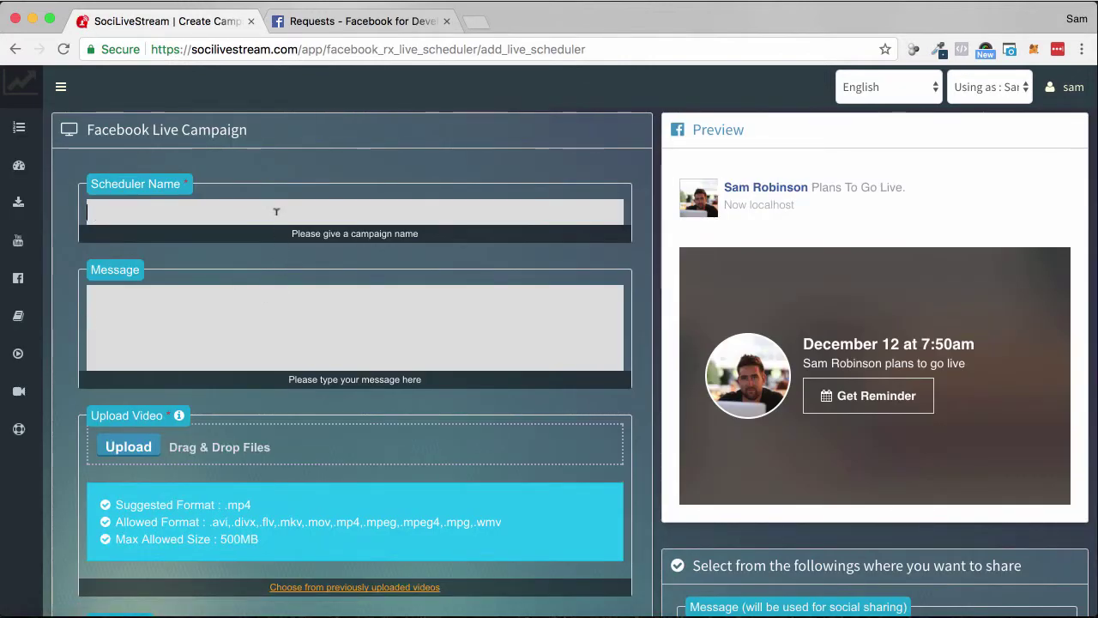
Name the campaign Demo1 and write the free money-online training message for 7.50am
click(289, 213)
text(Demo)
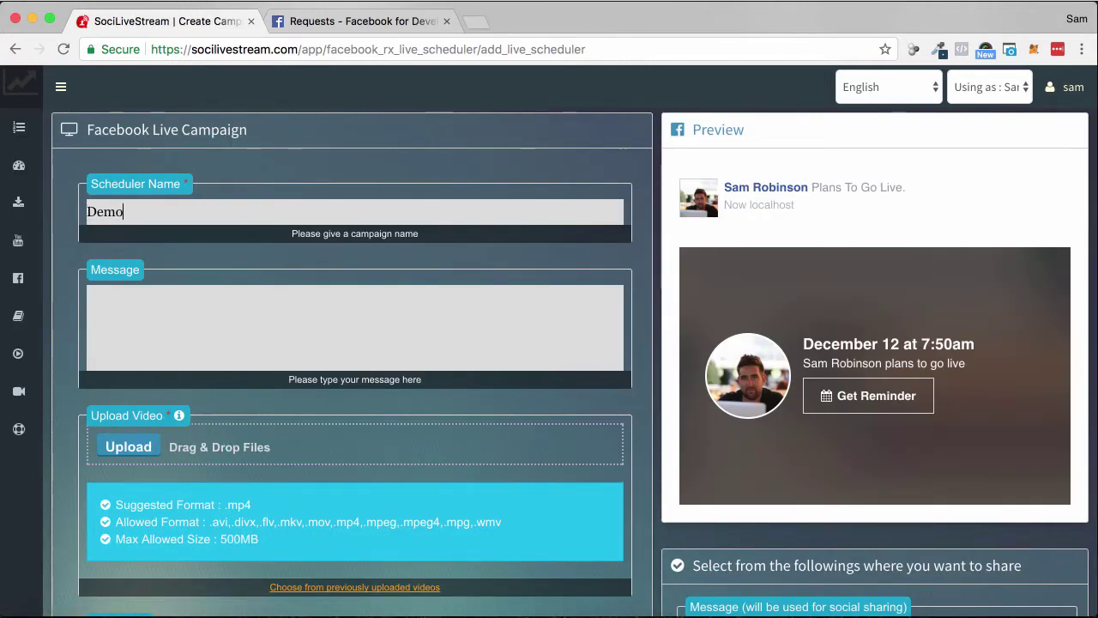
text(1)
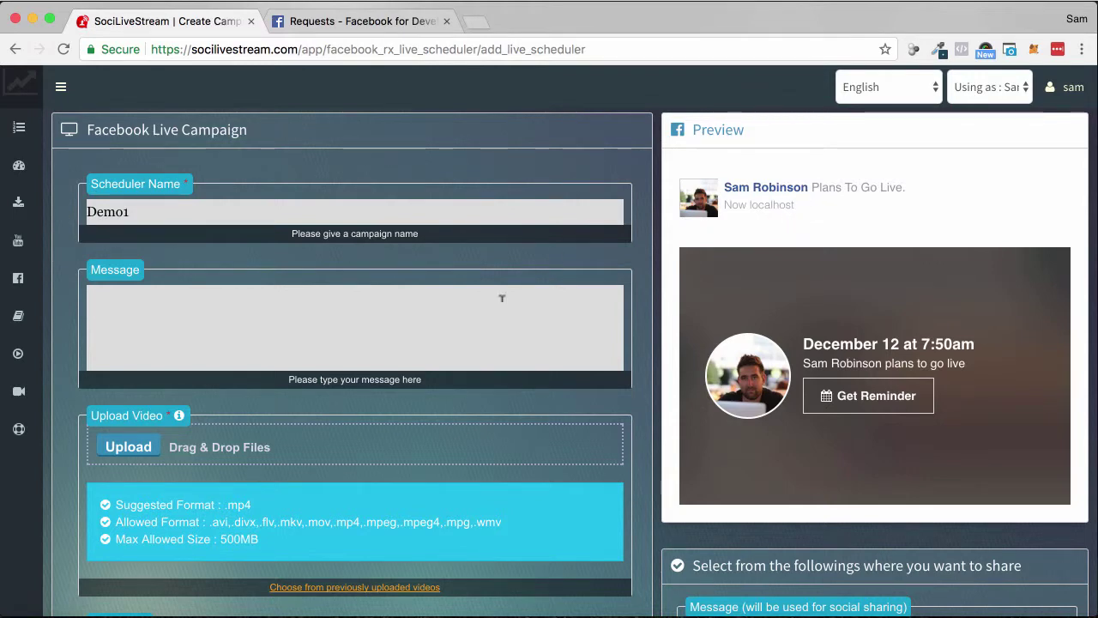
click(205, 308)
text(Would you live)
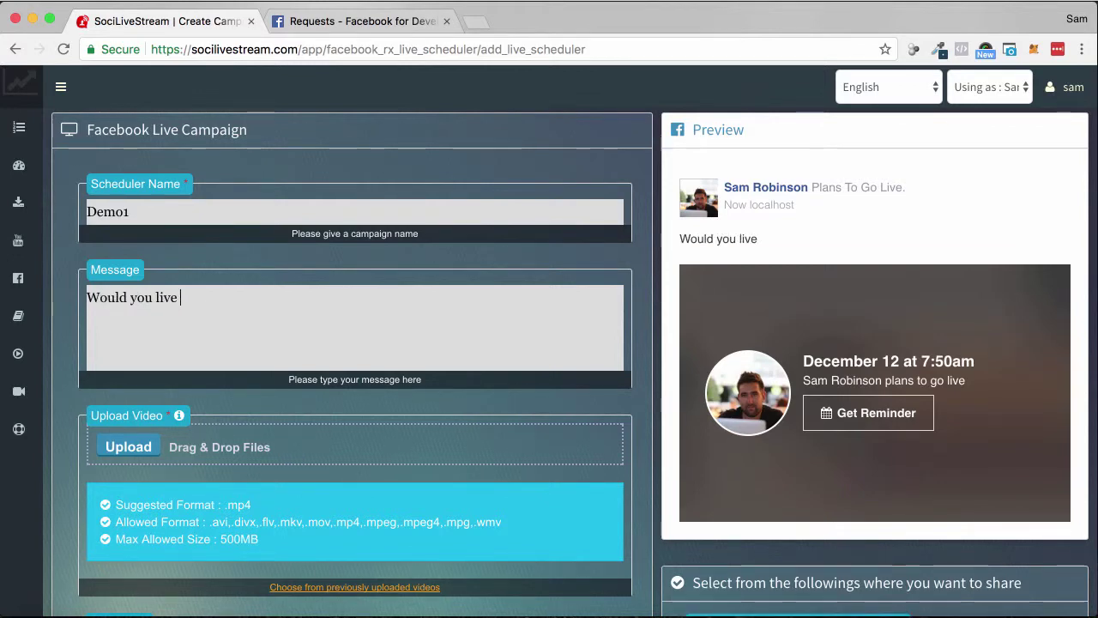
key(BackSpace)
key(BackSpace)
key(BackSpace)
text(e)
key(BackSpace)
text(ke to )
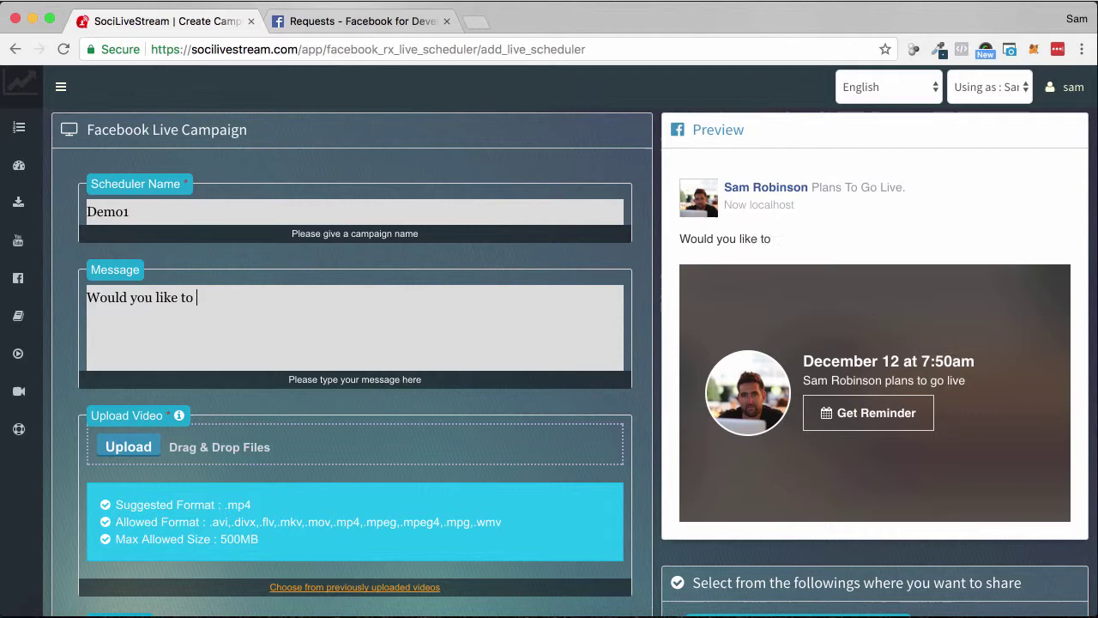
text(see some fr)
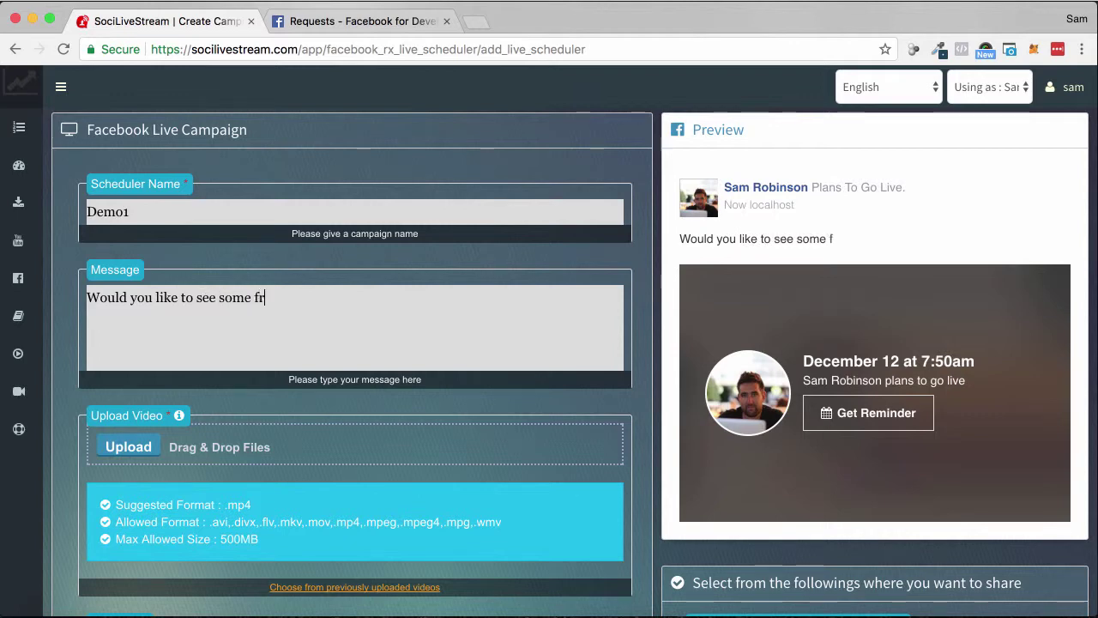
text(ee training, we)
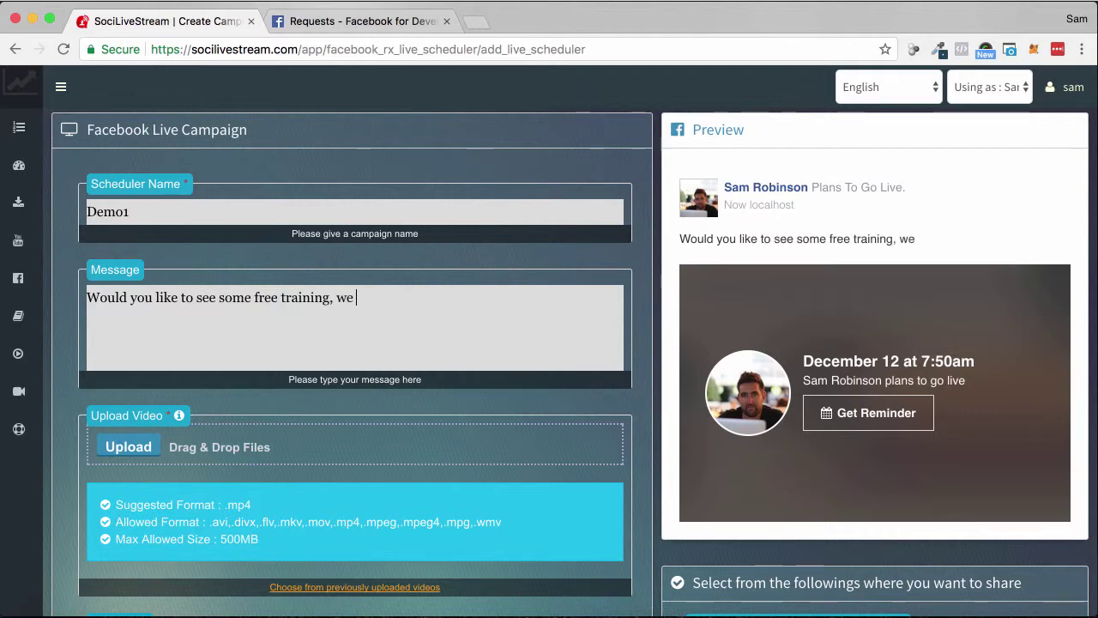
text( will be talking a)
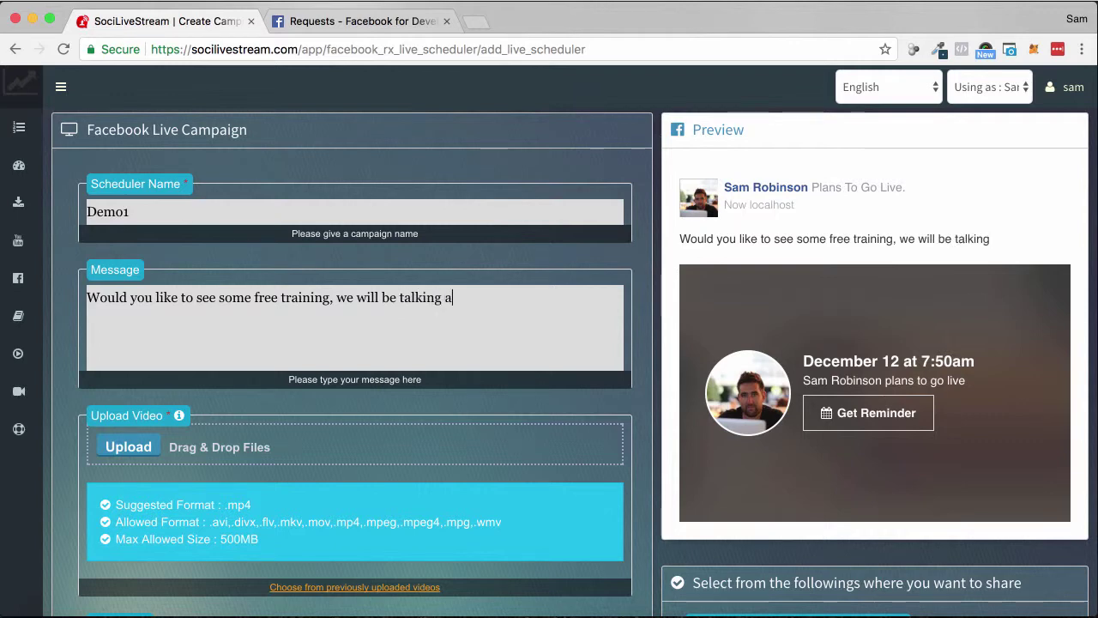
text(bout making money )
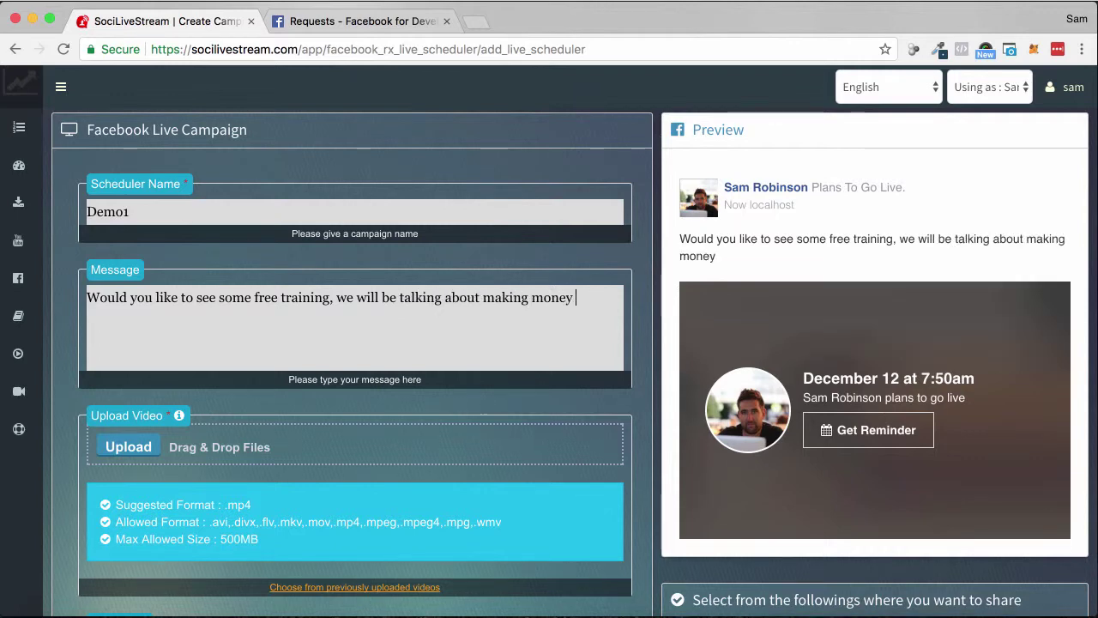
text(online at )
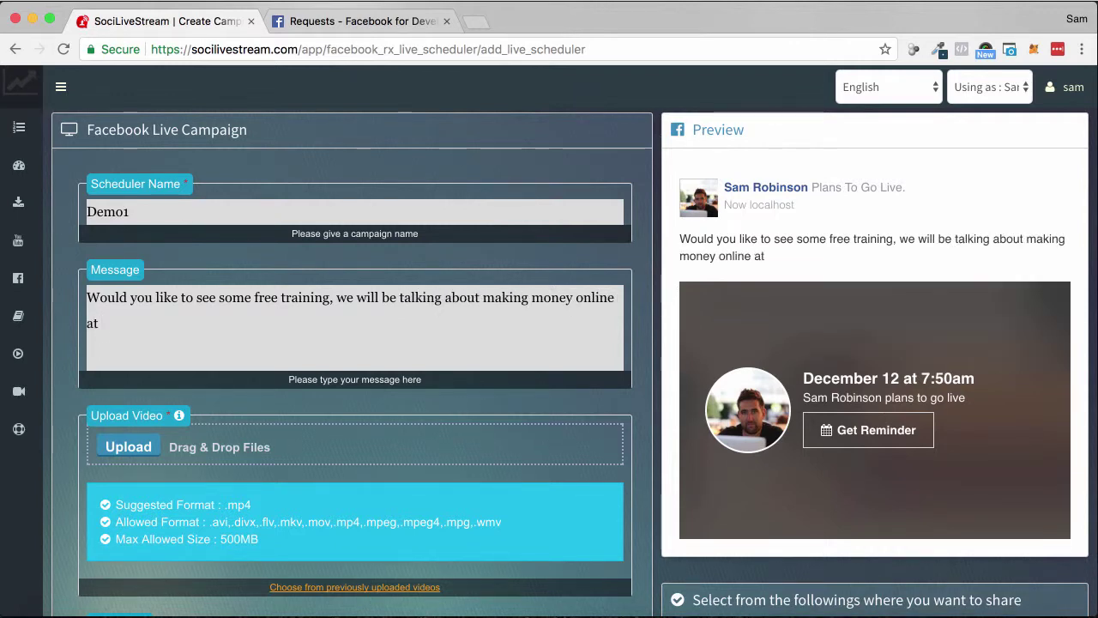
text(7.50am tomor)
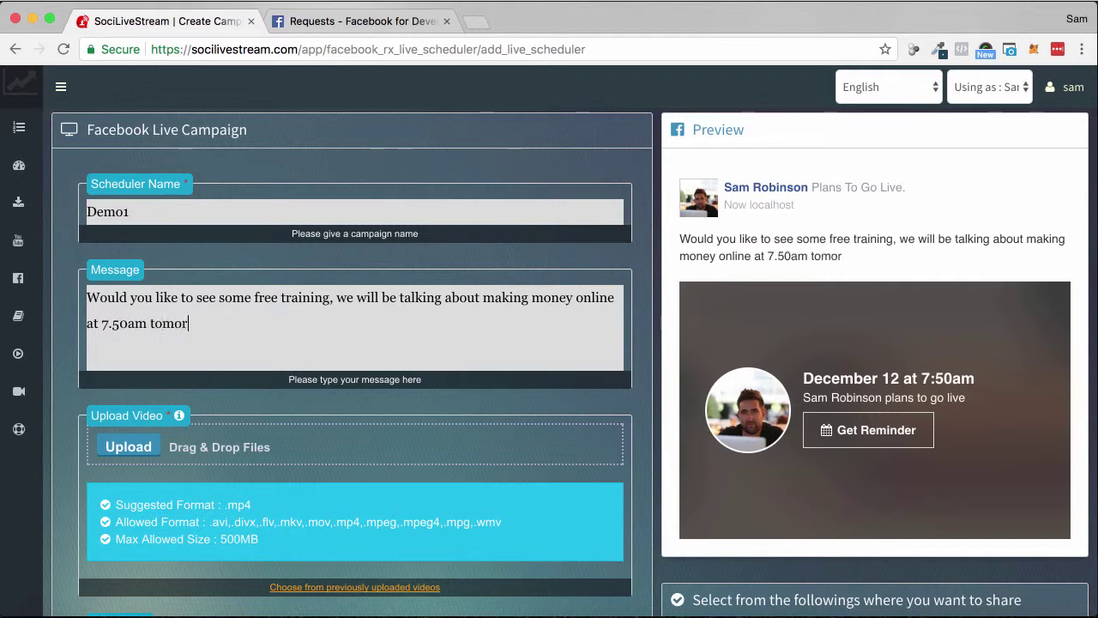
text(row!)
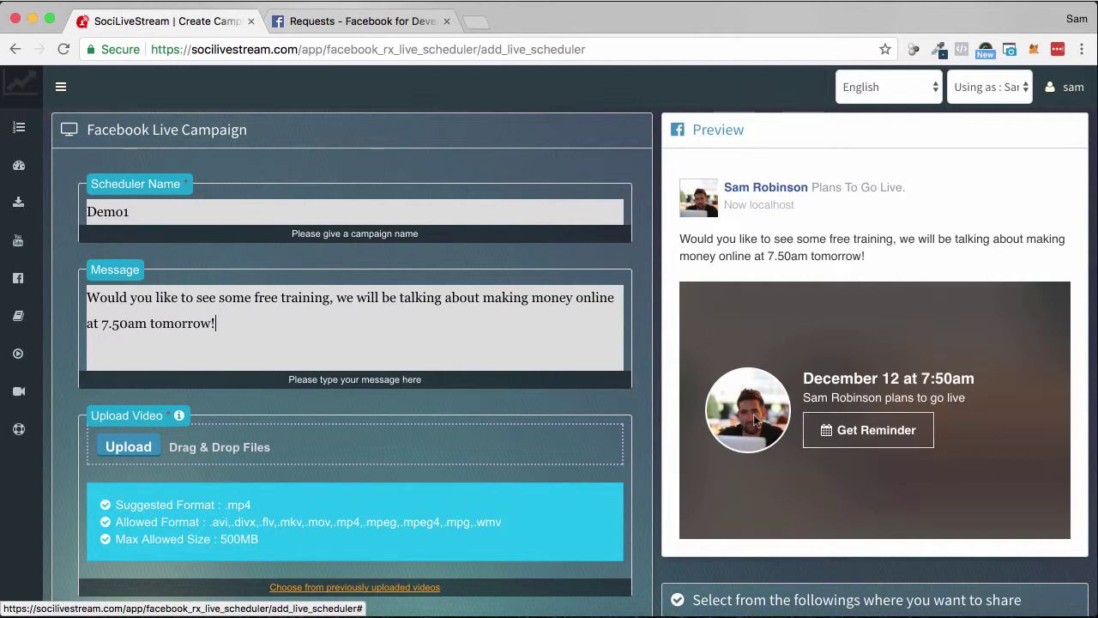
scroll(540, 446, down, 1)
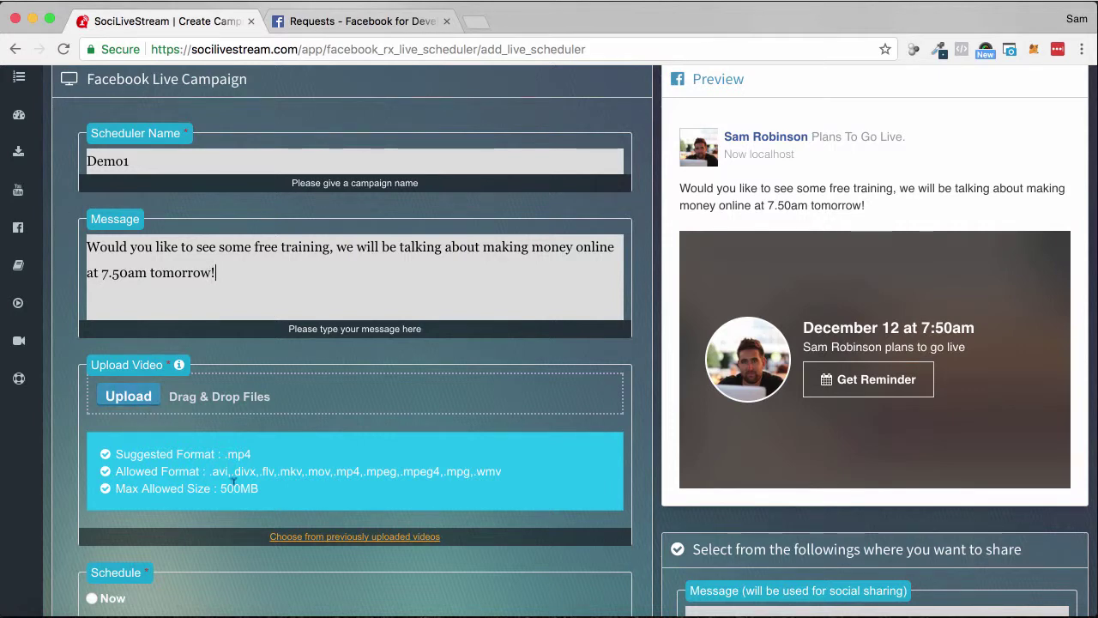
scroll(232, 483, down, 2)
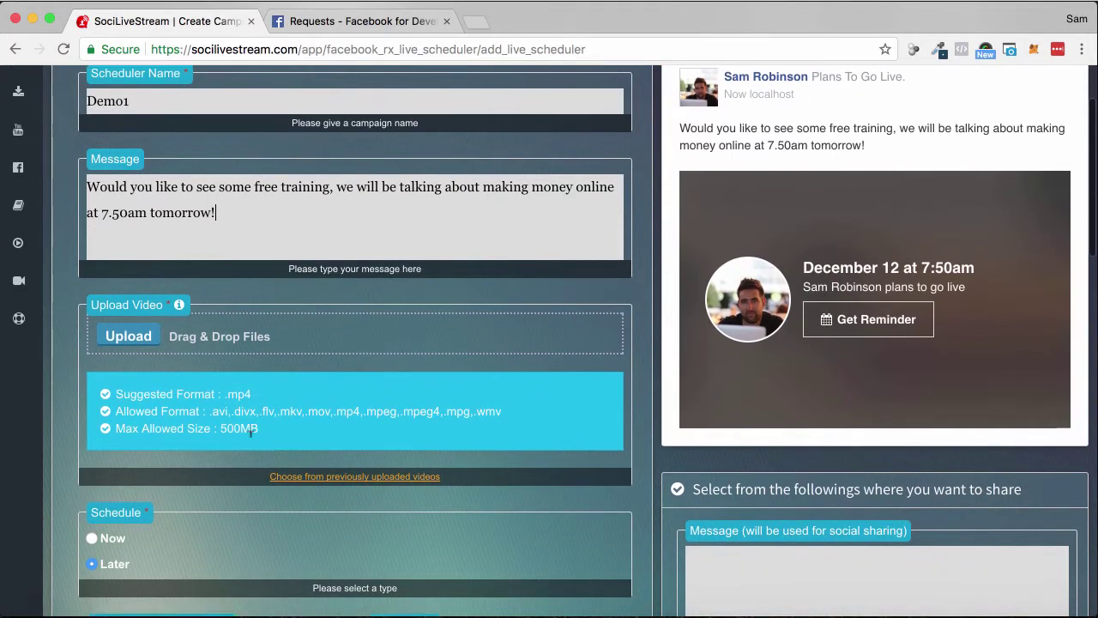
scroll(251, 433, down, 2)
scroll(232, 425, down, 3)
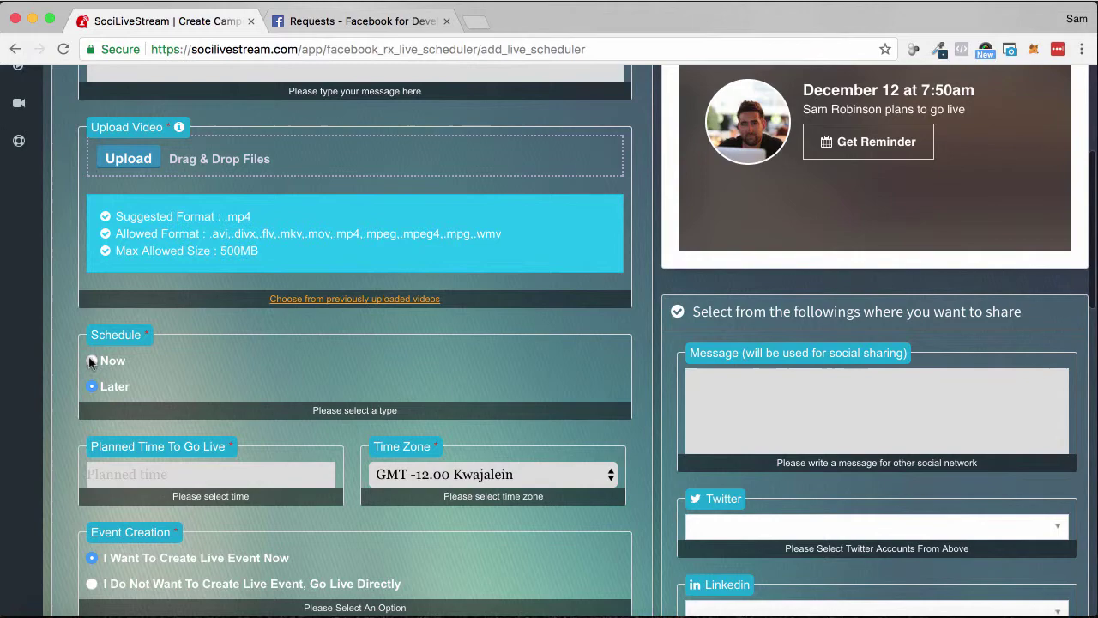
click(92, 361)
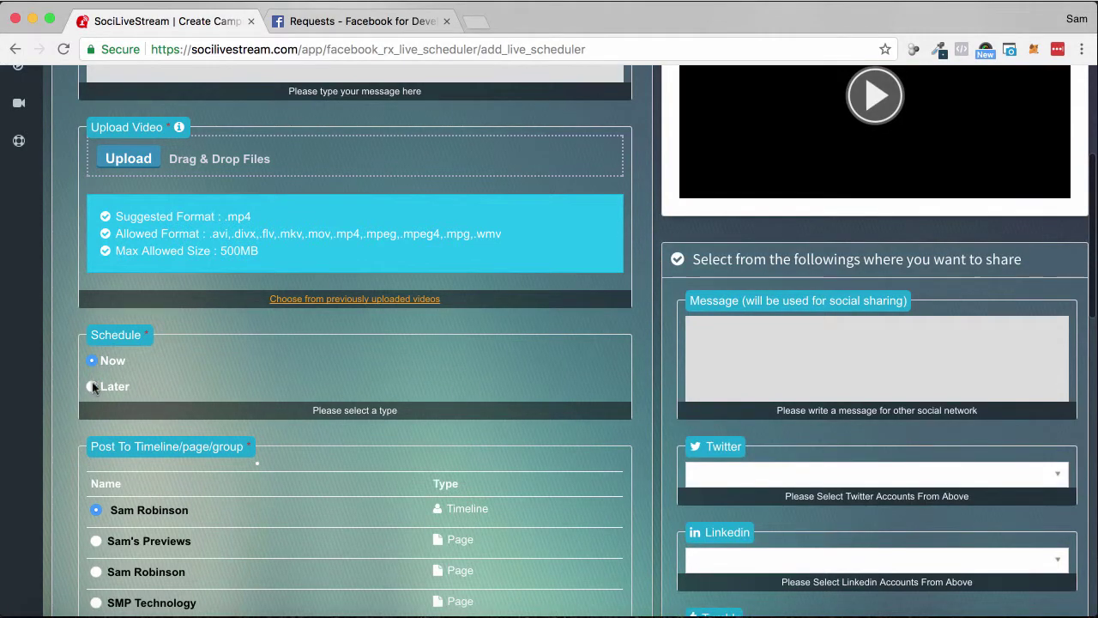
click(91, 387)
scroll(271, 392, down, 3)
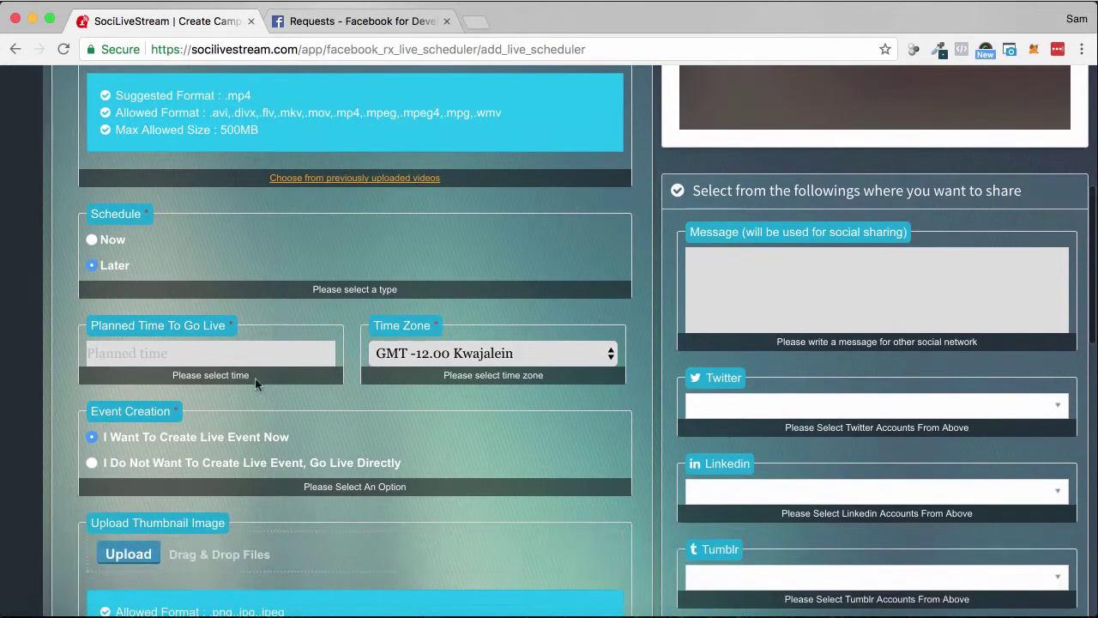
click(228, 348)
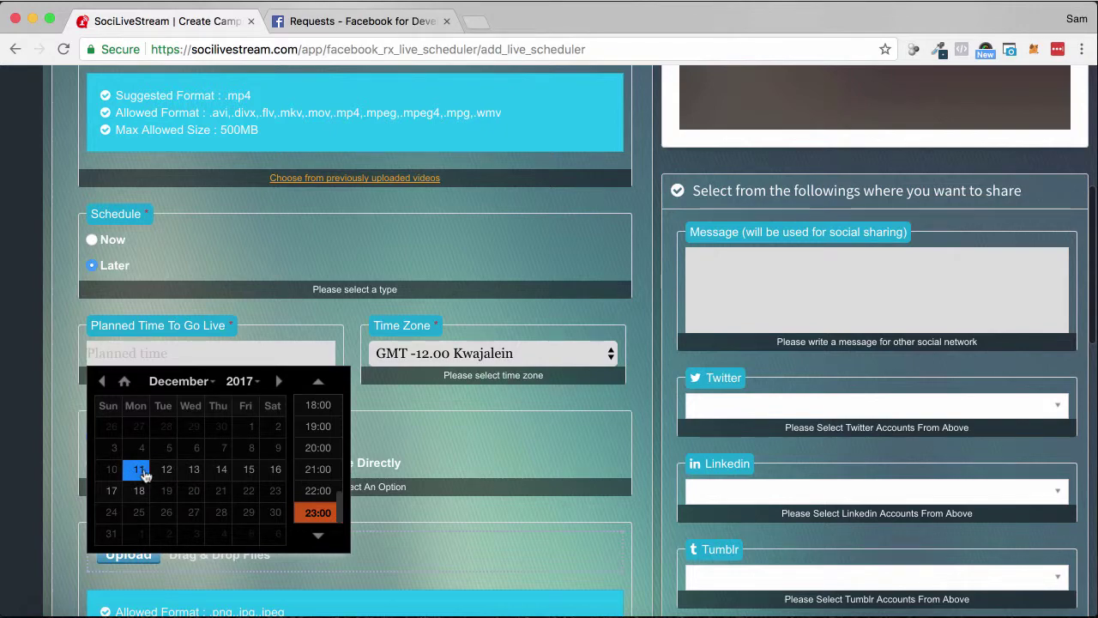
click(165, 469)
click(464, 351)
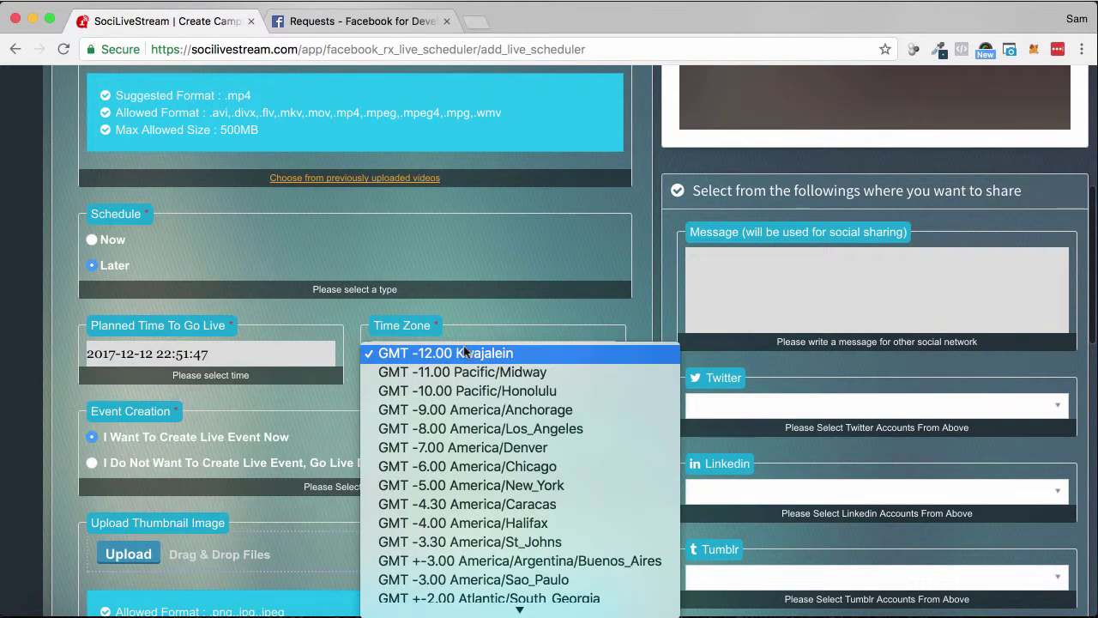
click(476, 316)
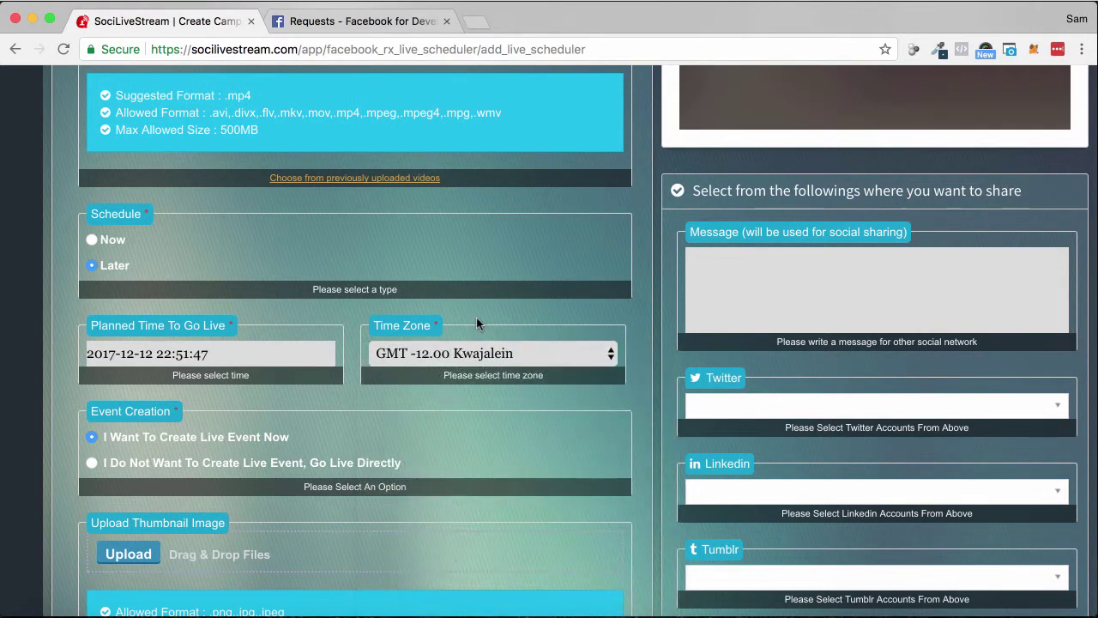
scroll(459, 324, down, 3)
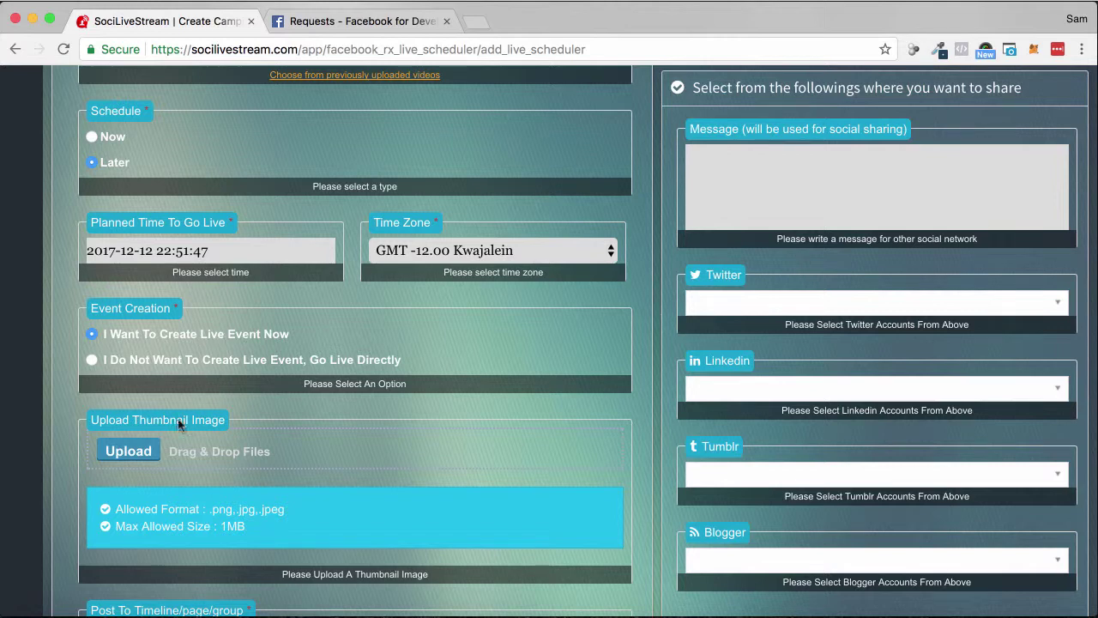
scroll(487, 403, up, 1)
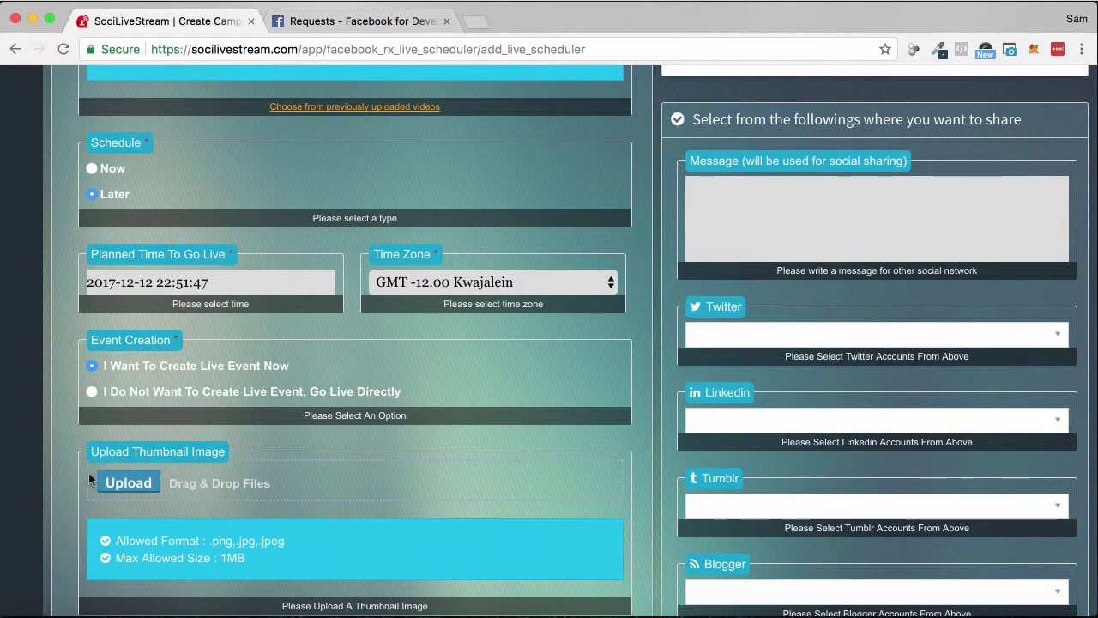
scroll(849, 155, up, 1)
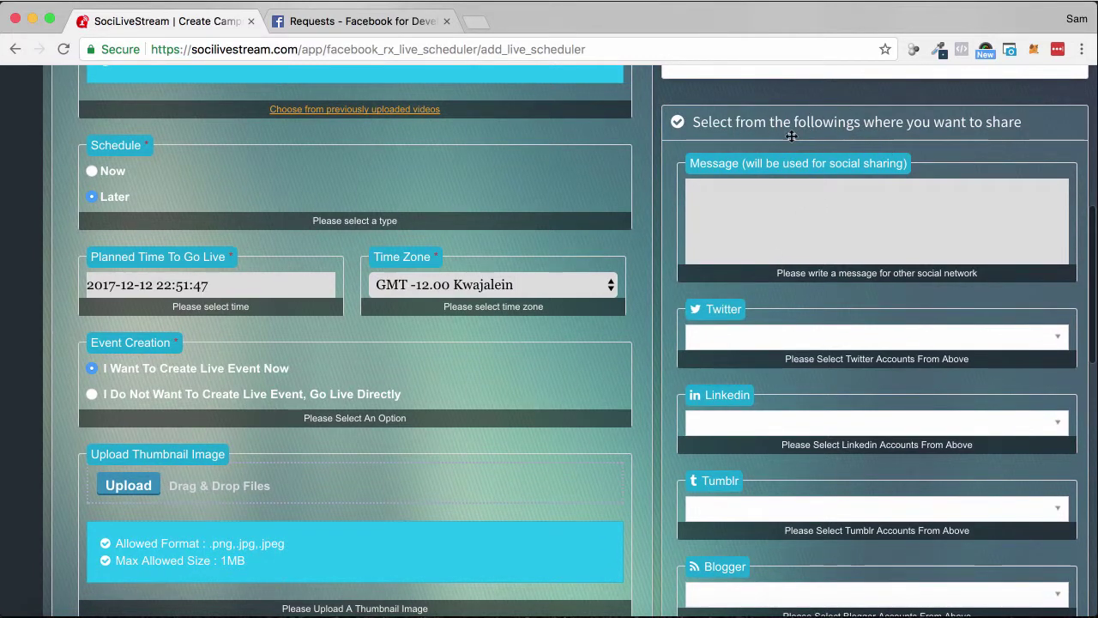
scroll(943, 137, down, 3)
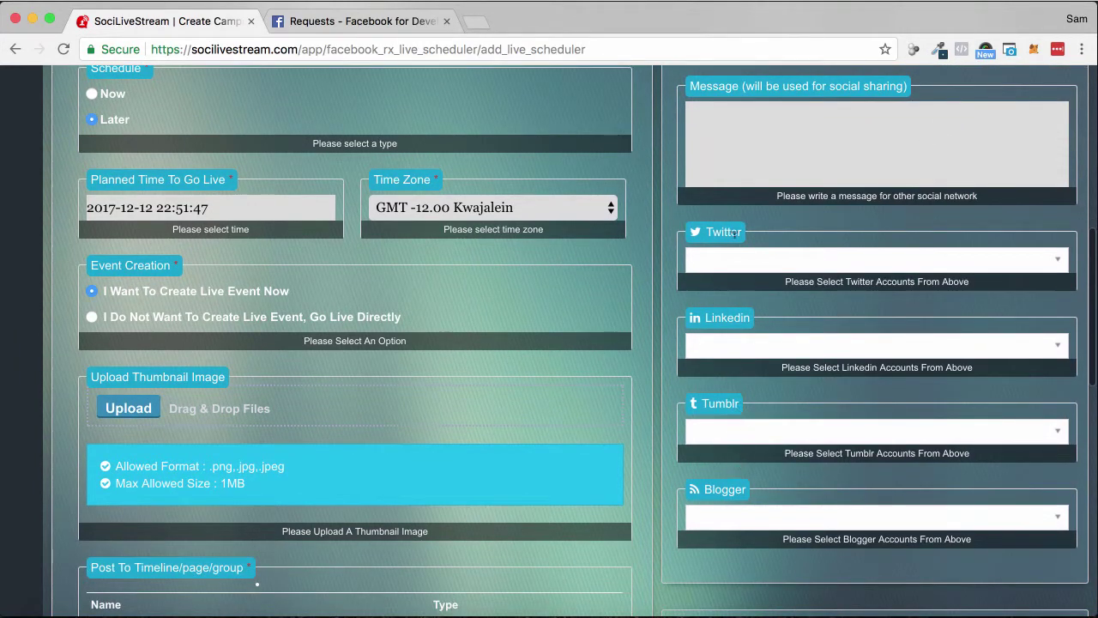
scroll(738, 215, down, 4)
scroll(743, 150, up, 4)
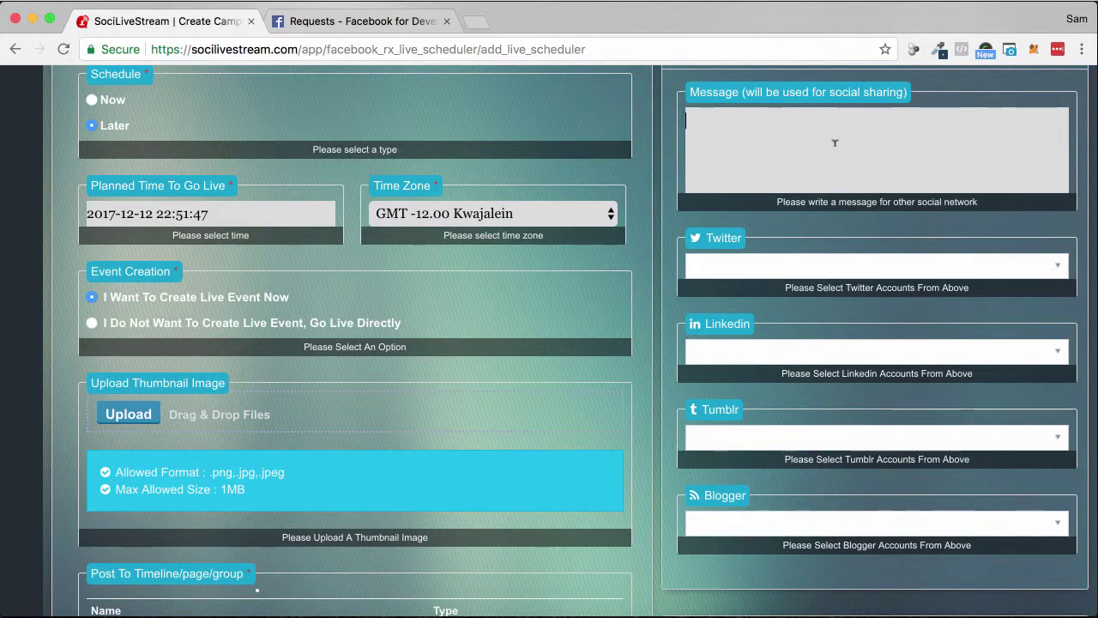
click(828, 268)
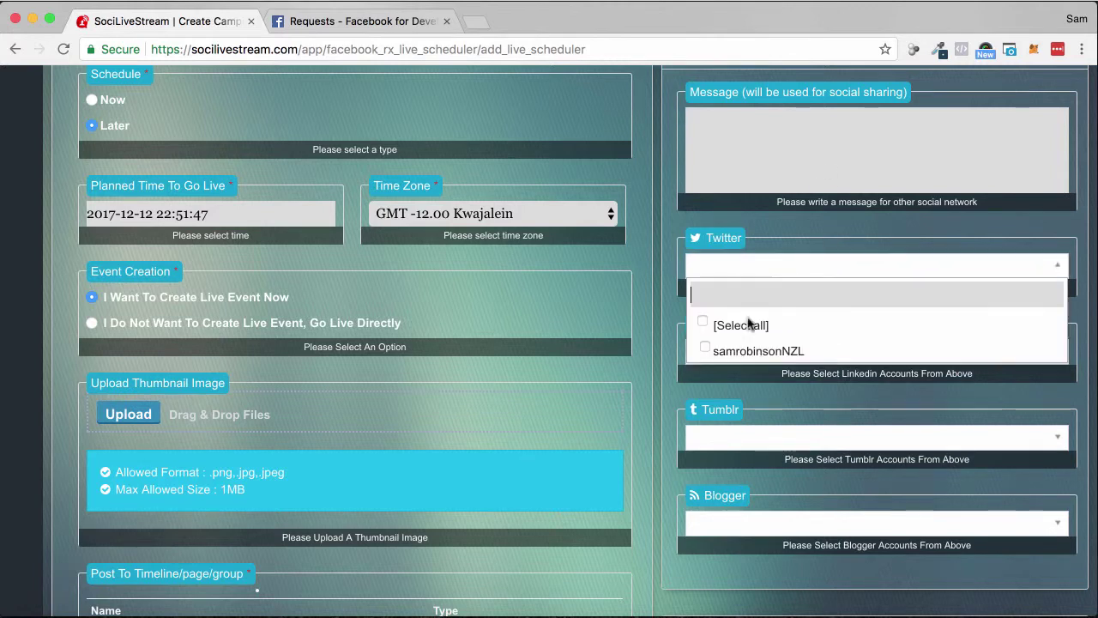
click(797, 239)
scroll(797, 235, down, 4)
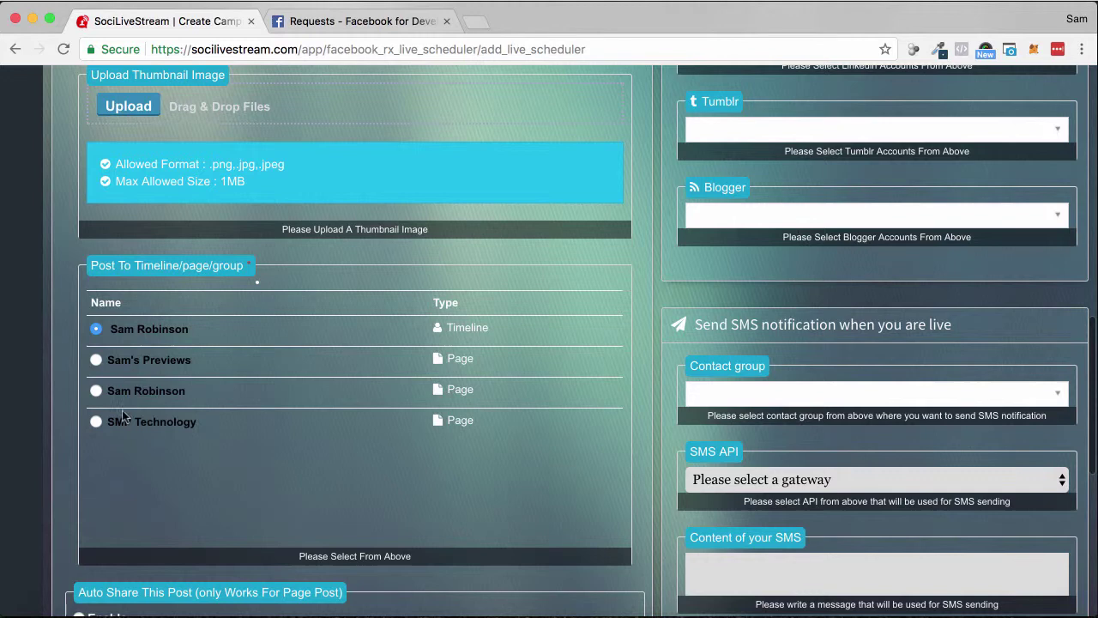
scroll(88, 285, down, 1)
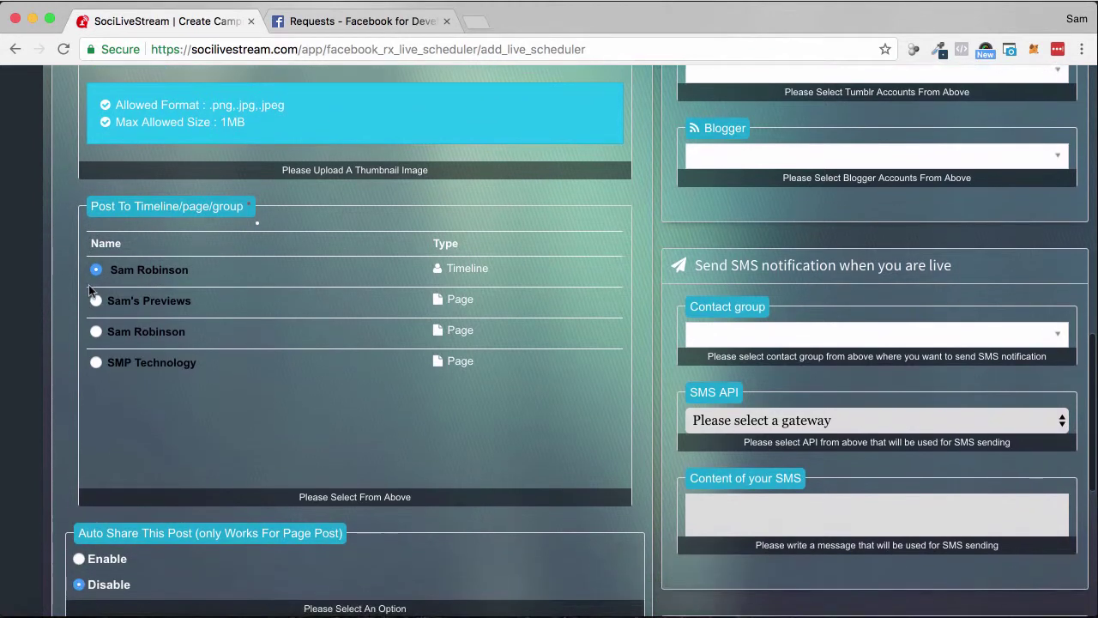
click(96, 301)
click(96, 331)
click(96, 361)
click(96, 301)
click(97, 331)
click(95, 363)
click(96, 300)
scroll(783, 279, down, 3)
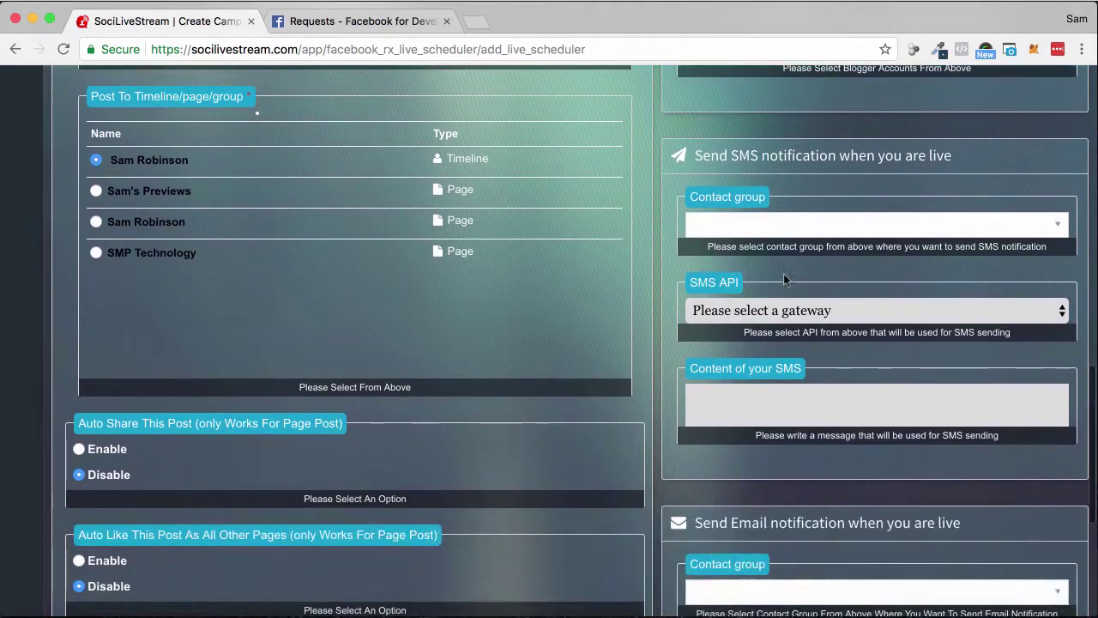
click(789, 228)
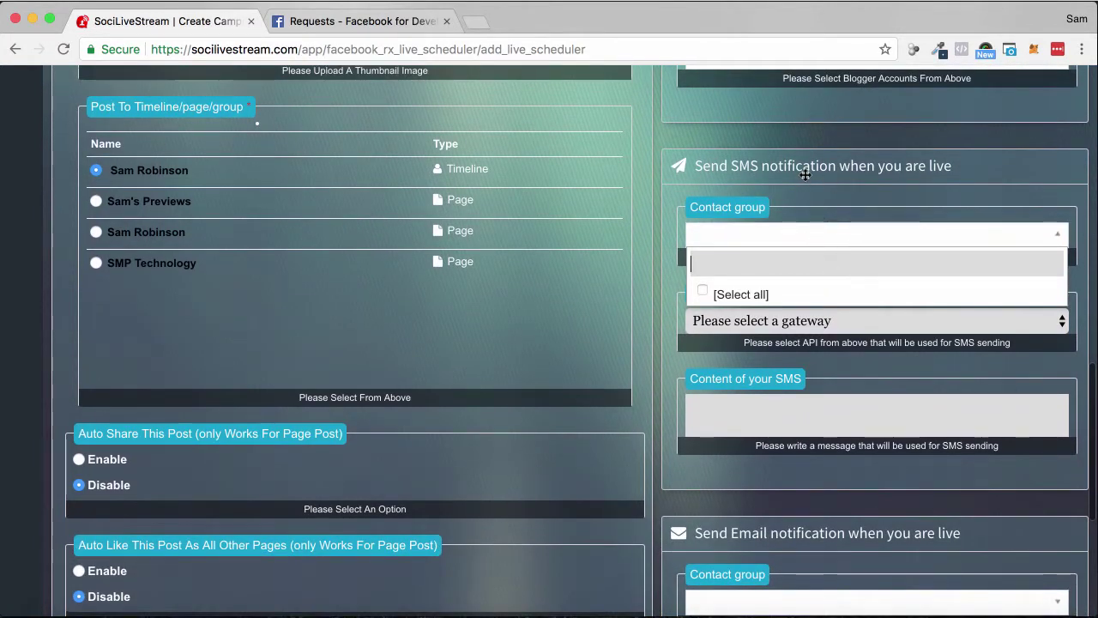
click(872, 182)
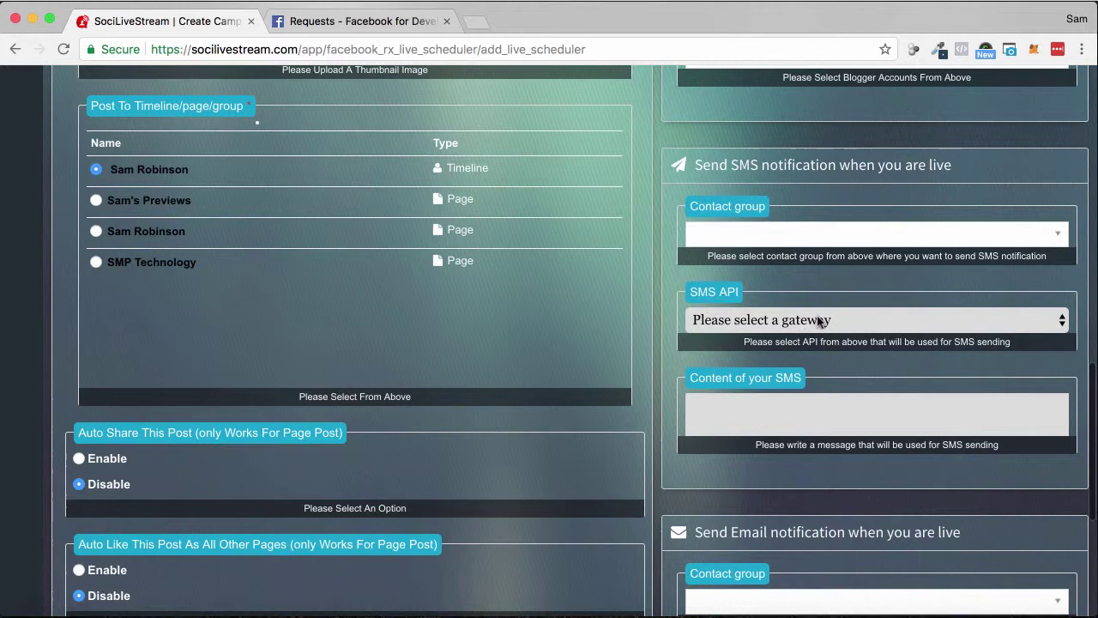
scroll(820, 321, down, 3)
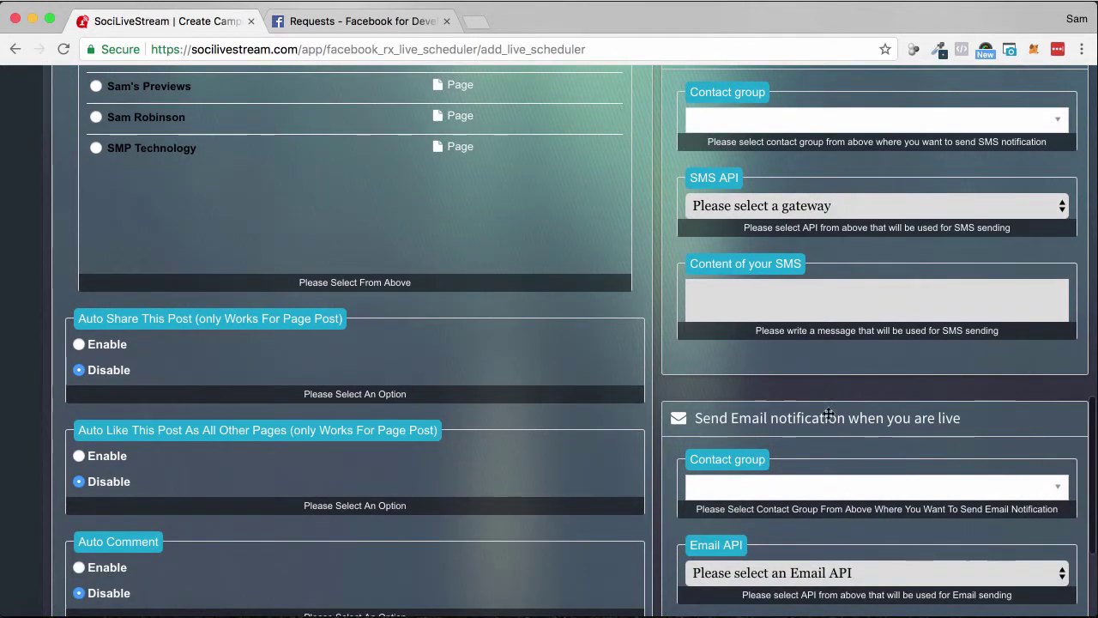
scroll(827, 413, down, 3)
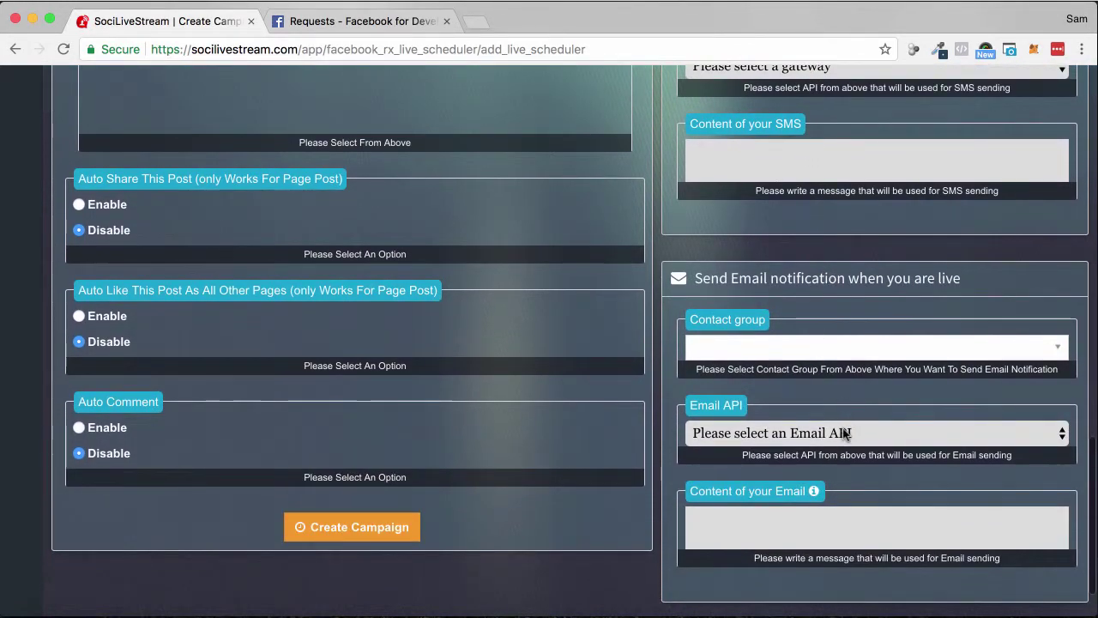
click(822, 436)
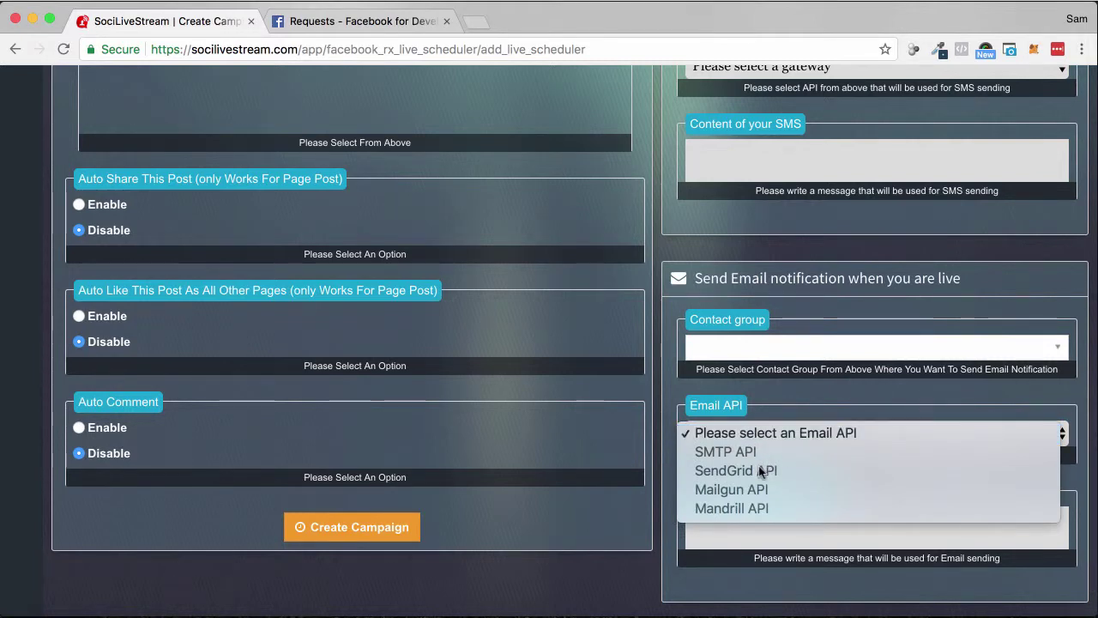
click(867, 292)
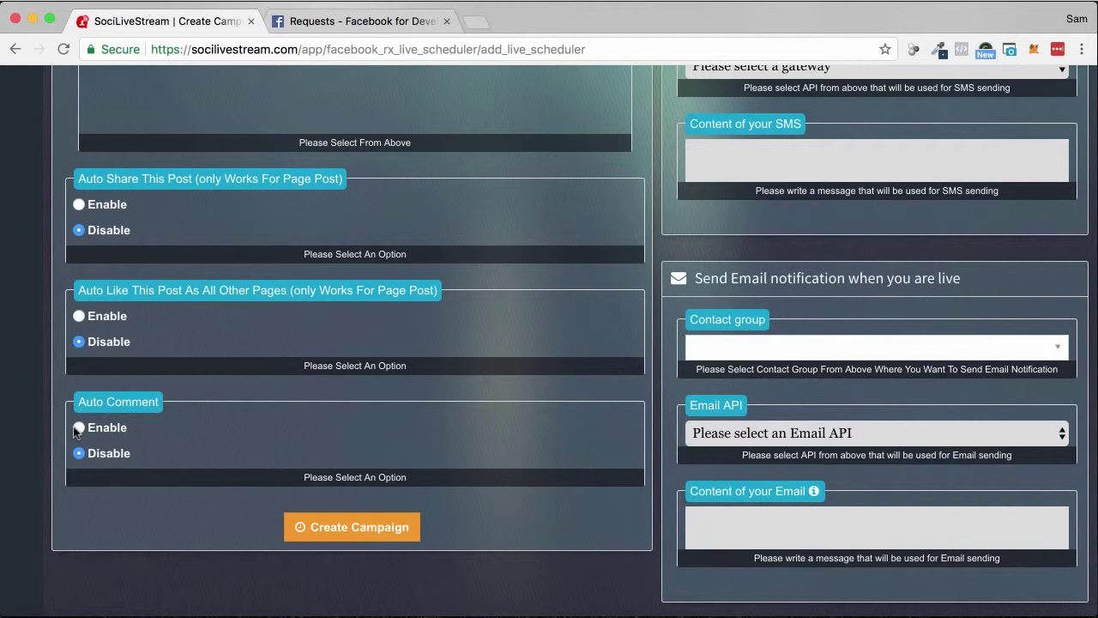
scroll(99, 509, down, 2)
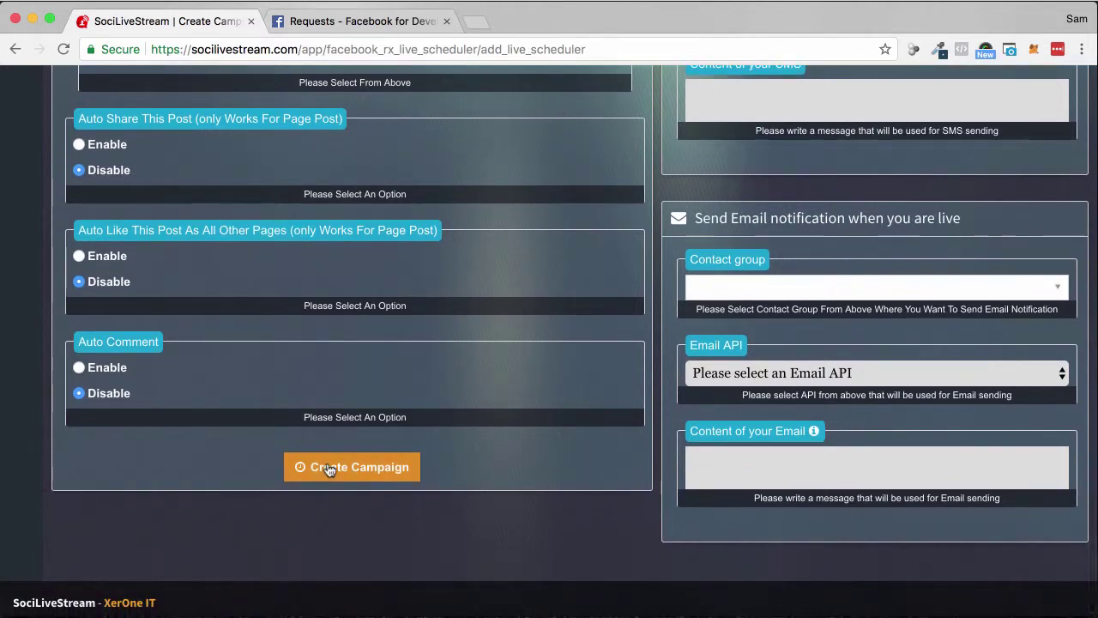
scroll(356, 390, up, 5)
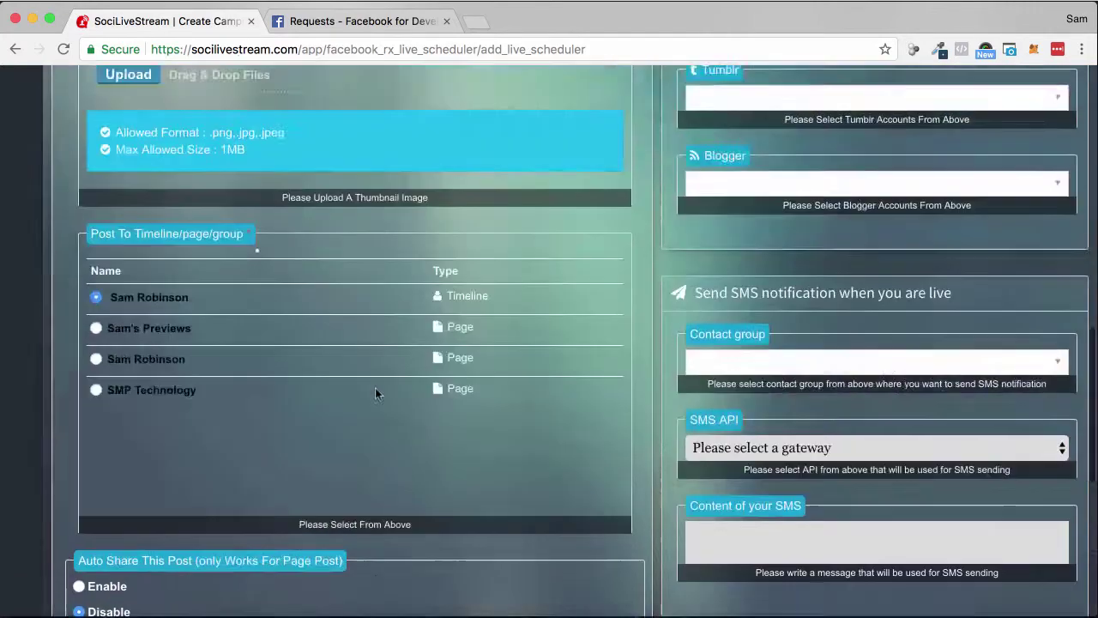
scroll(375, 388, up, 5)
scroll(375, 388, up, 5)
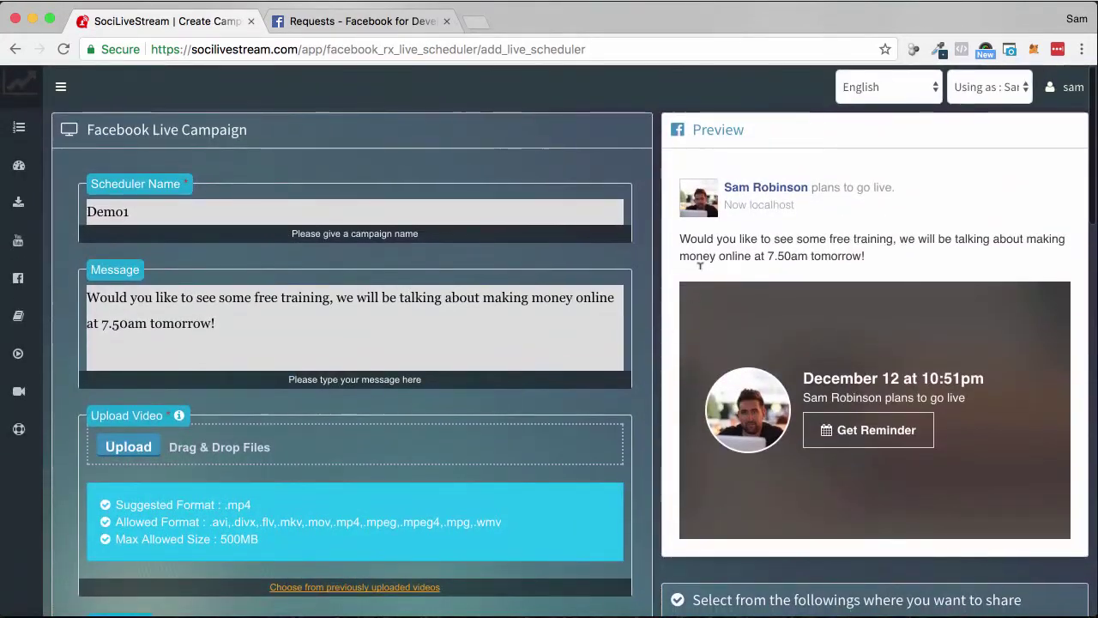